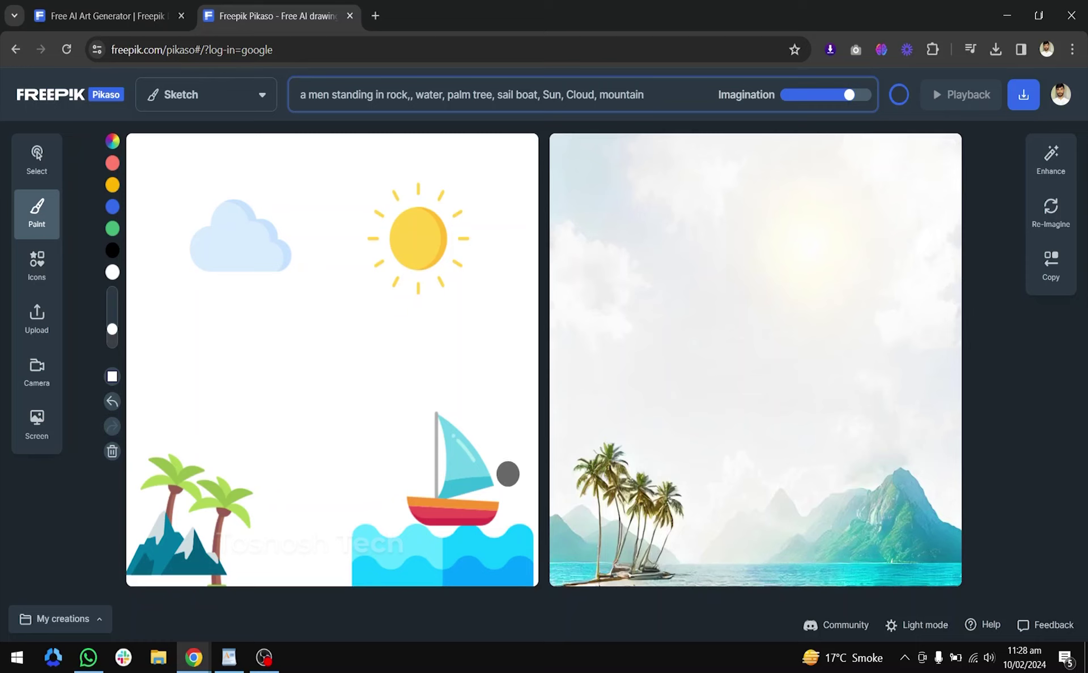
- Move the sailboat to the left in the sketch, so that it sits at the edge of the water
key("v")
left_click_drag(458, 484, 370, 496)
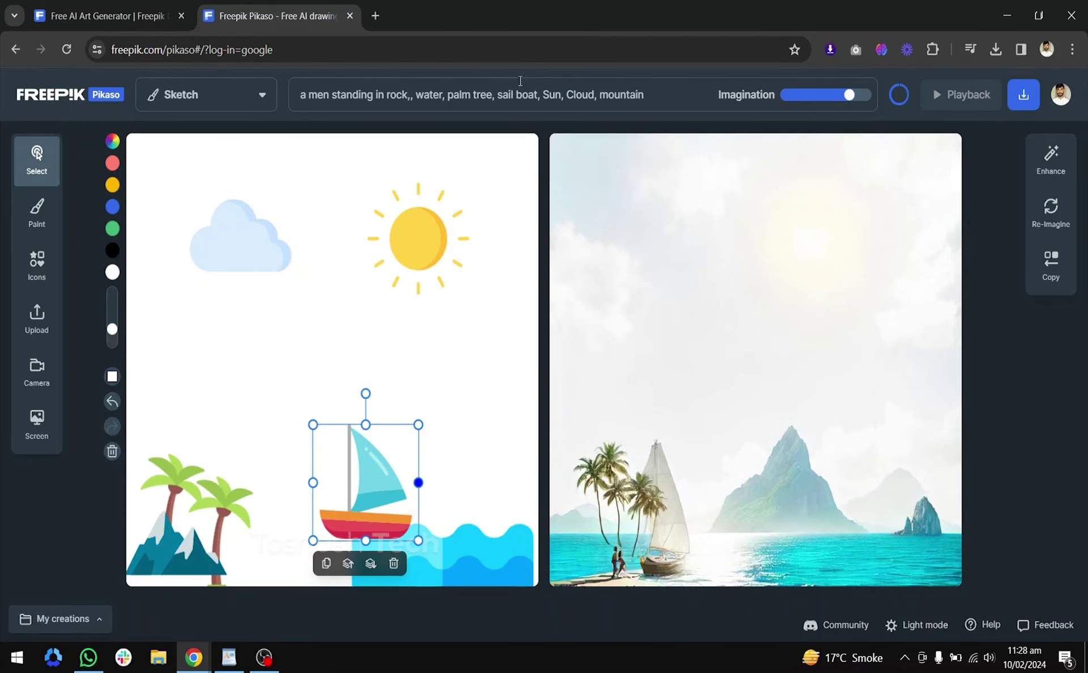
- Replace the prompt with "a landscape image of ocean with boat, a sun on top thundcloud"
left_click(533, 91)
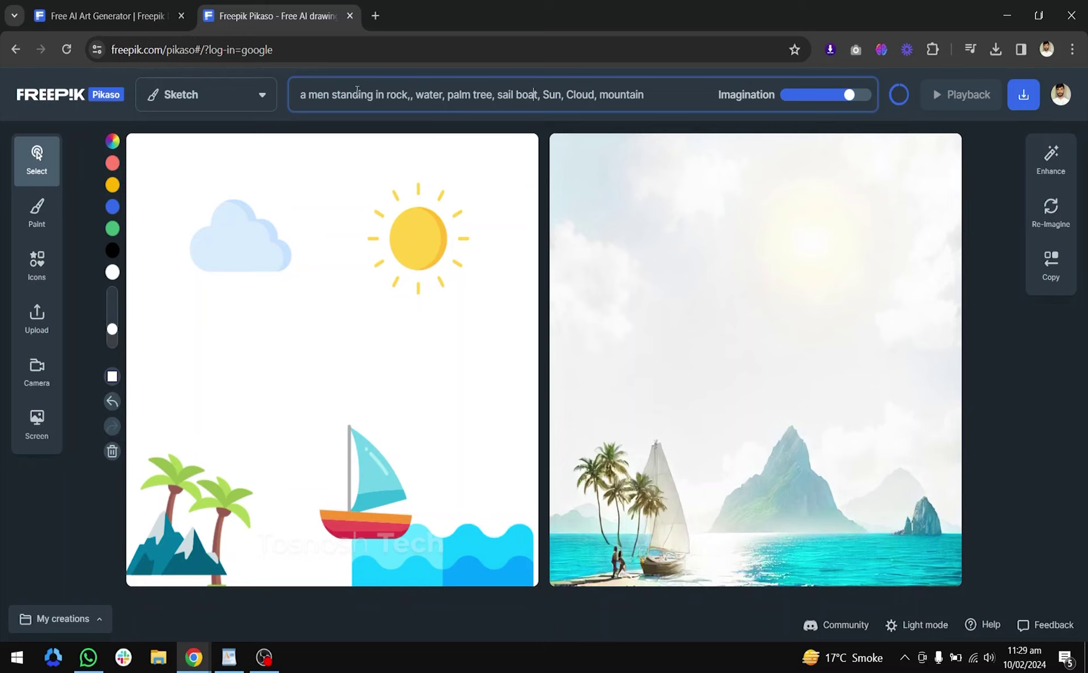
key("ctrl+a")
key("BackSpace")
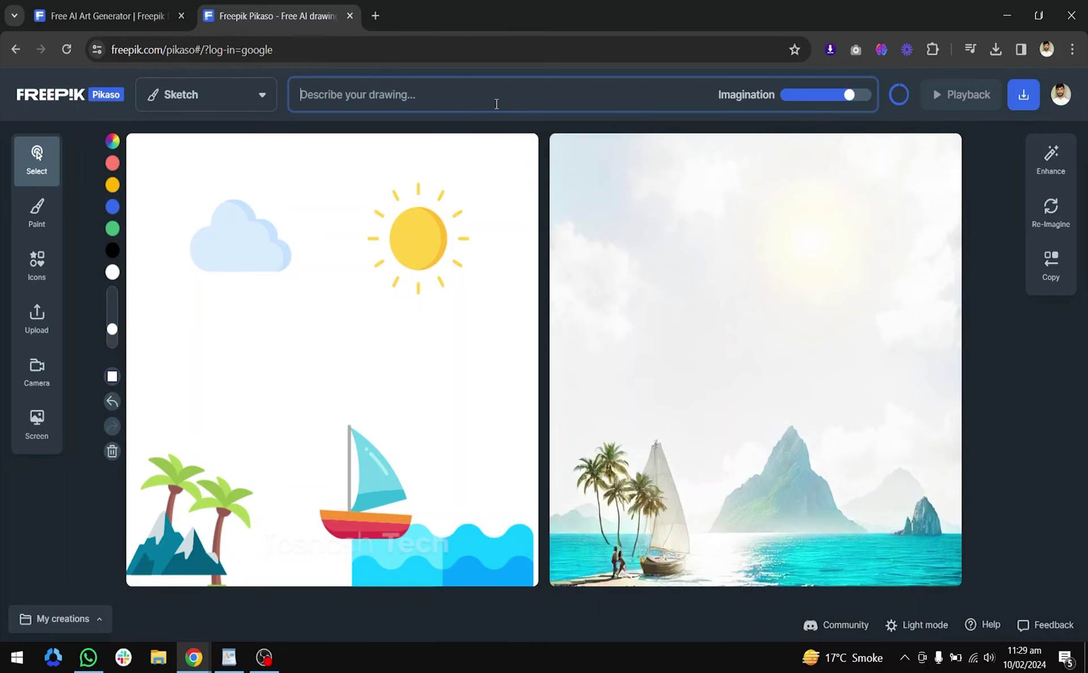
type("a landsca")
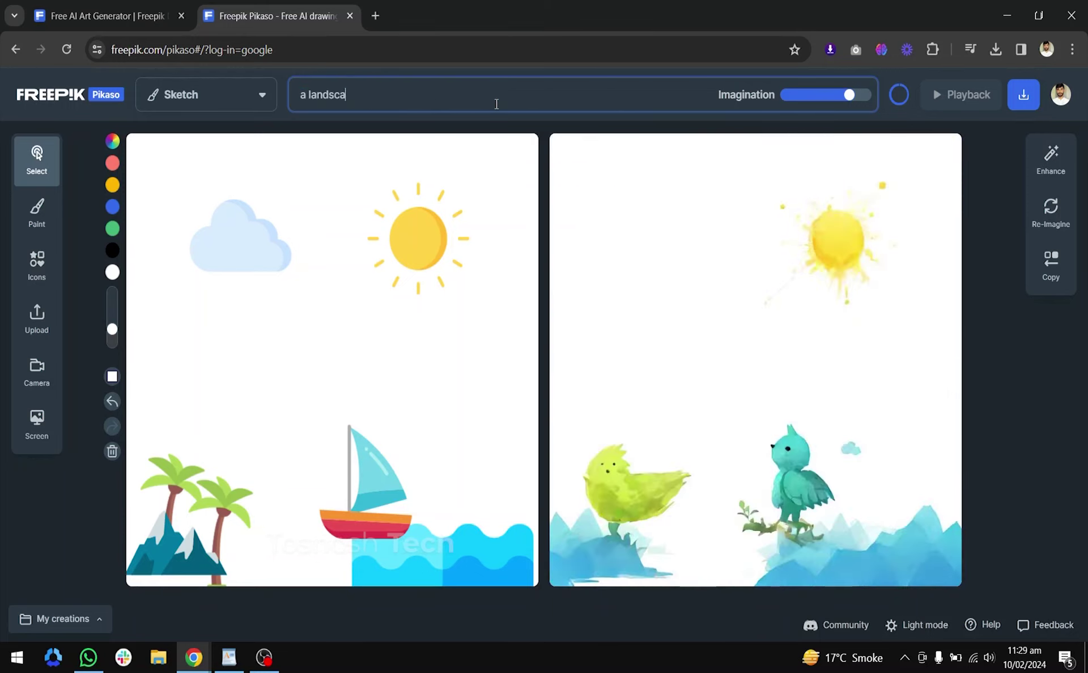
type("pe image of ocean with boat, a")
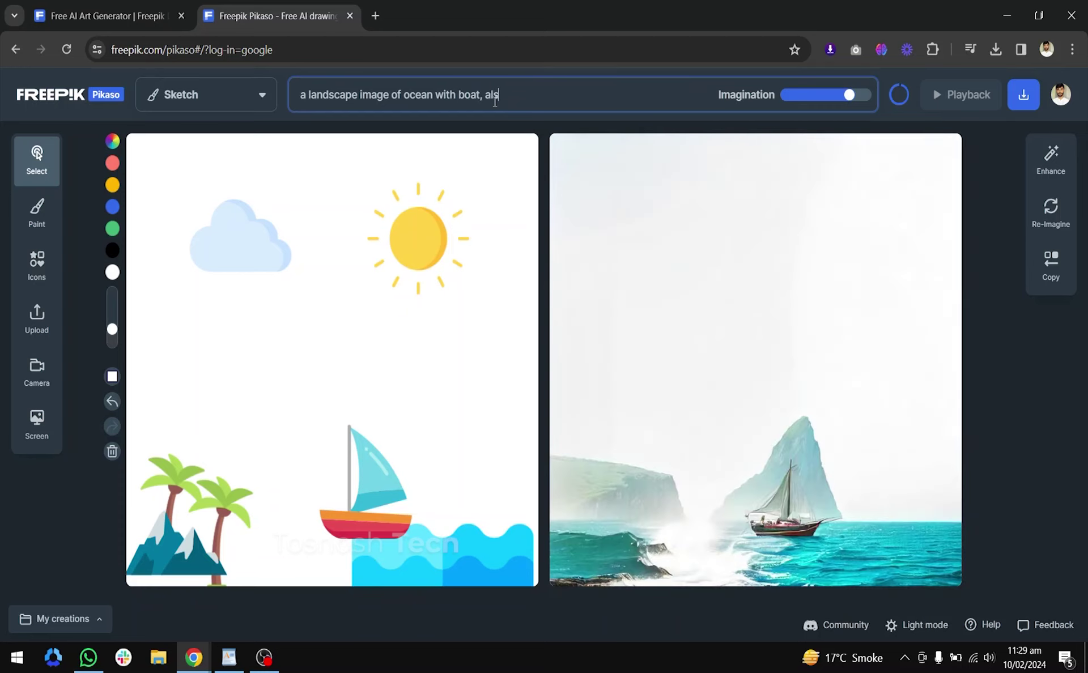
type(" sun on top")
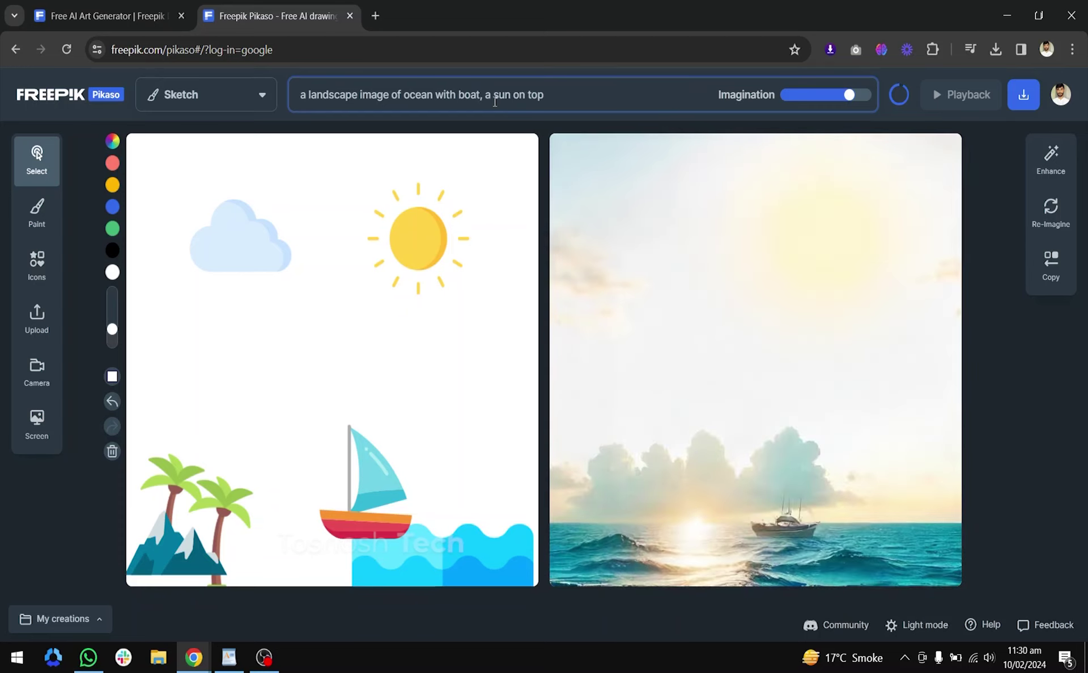
type(" thundcloud")
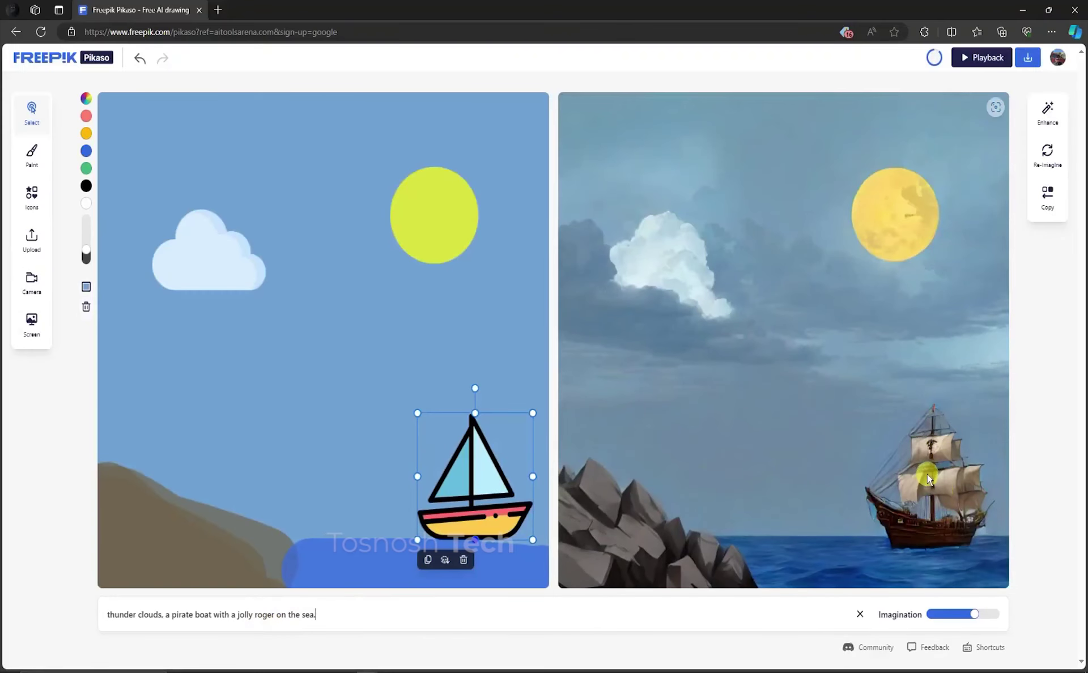
- Paint a green blob on the brown hill and a red blob where the hill meets the water
left_click(351, 612)
left_click(31, 153)
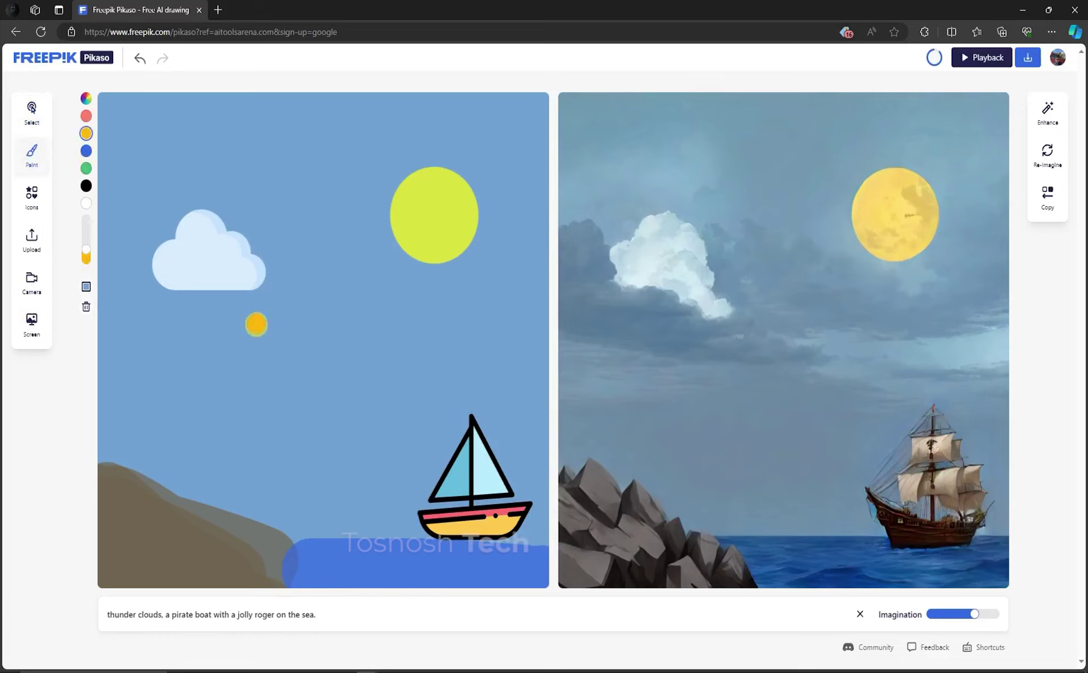
left_click(86, 169)
mouse_move(201, 496)
left_mouse_down()
mouse_move(161, 501)
mouse_move(177, 495)
left_mouse_up()
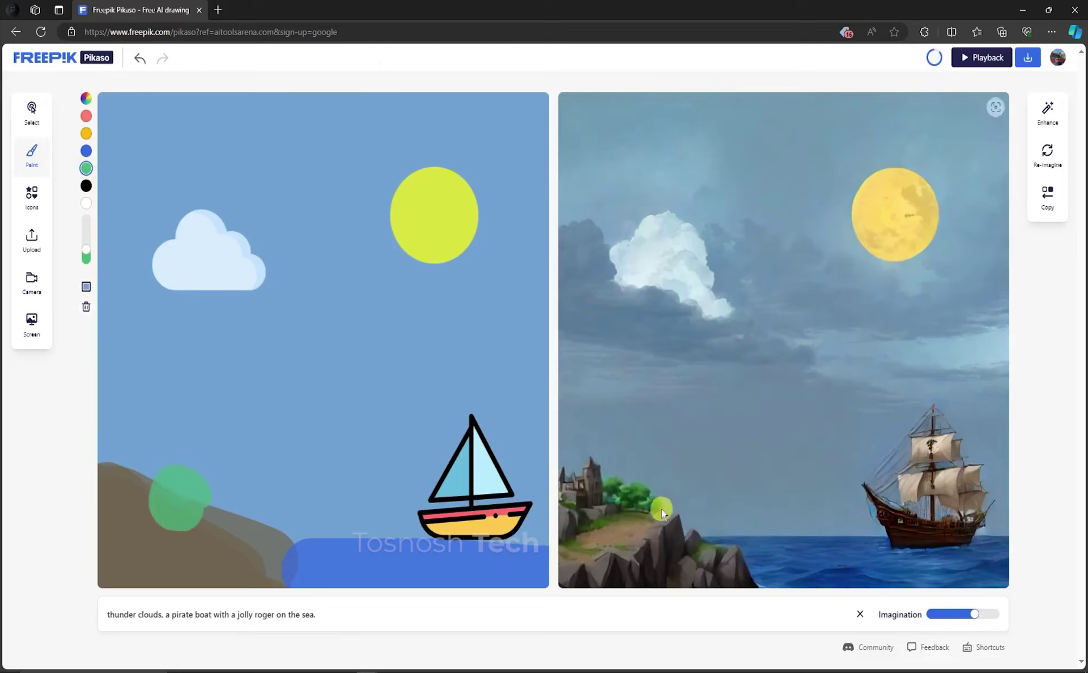
left_click(86, 116)
mouse_move(298, 525)
left_mouse_down()
mouse_move(323, 535)
mouse_move(309, 555)
left_mouse_up()
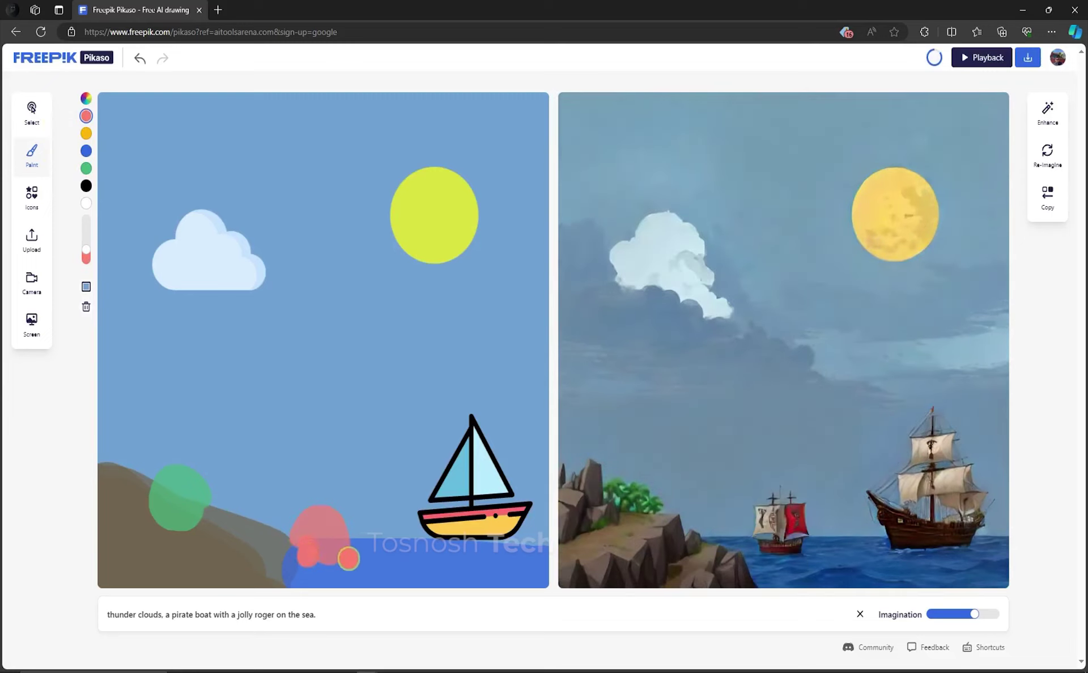
- Paint a large black heart outline in the sky between the cloud and the sailboat
left_click(86, 186)
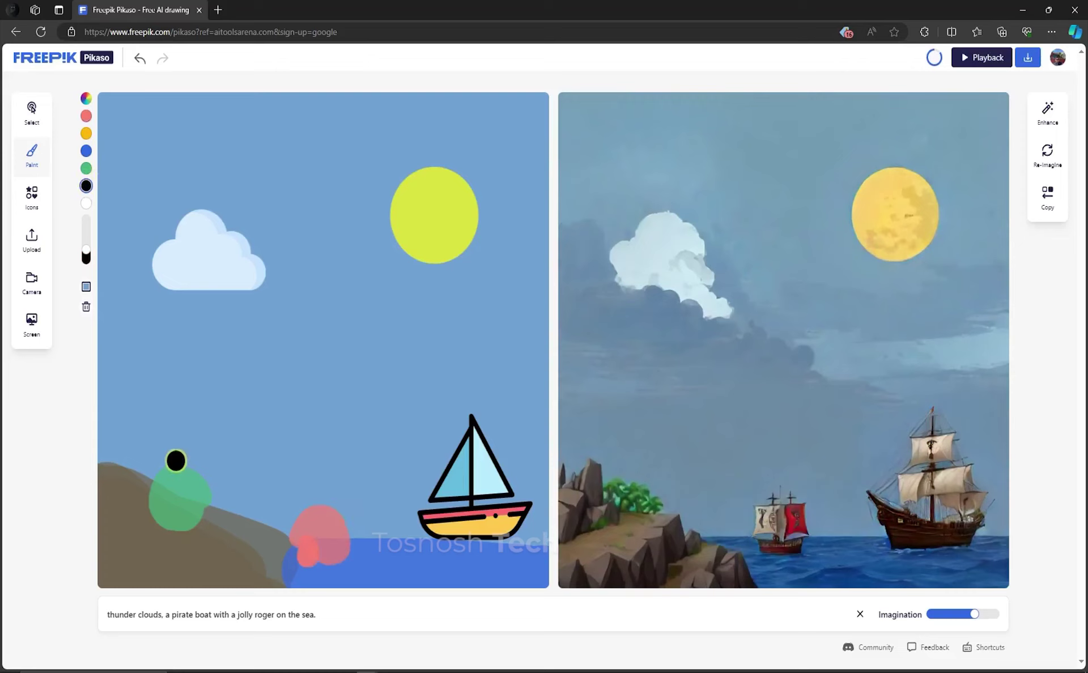
left_click_drag(303, 353, 290, 471)
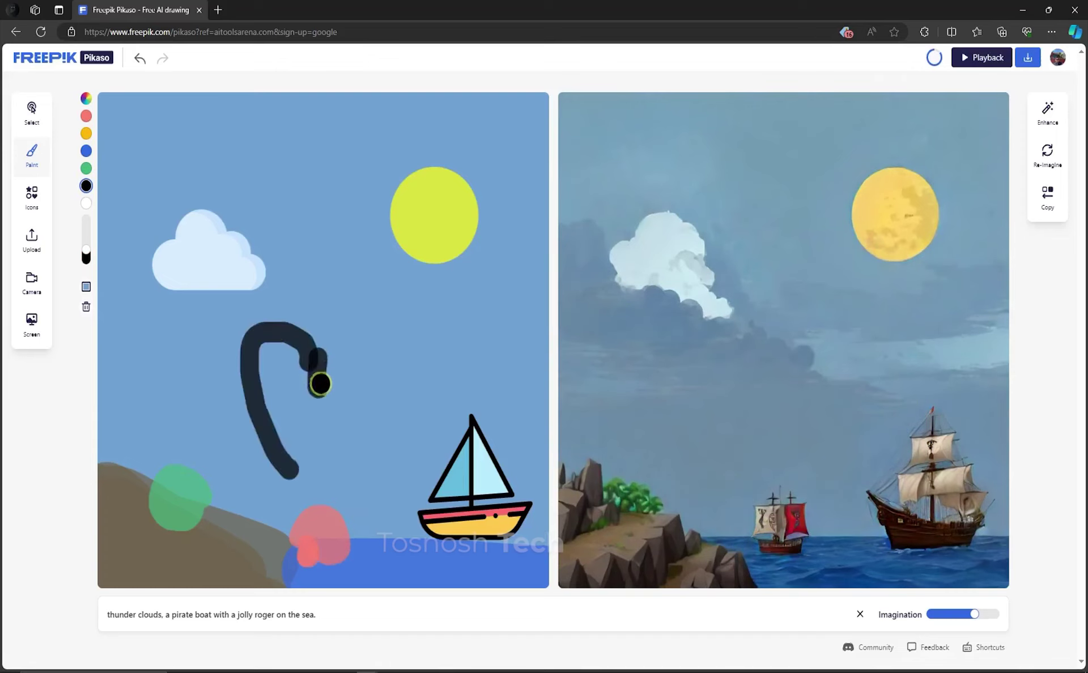
left_click_drag(318, 382, 291, 471)
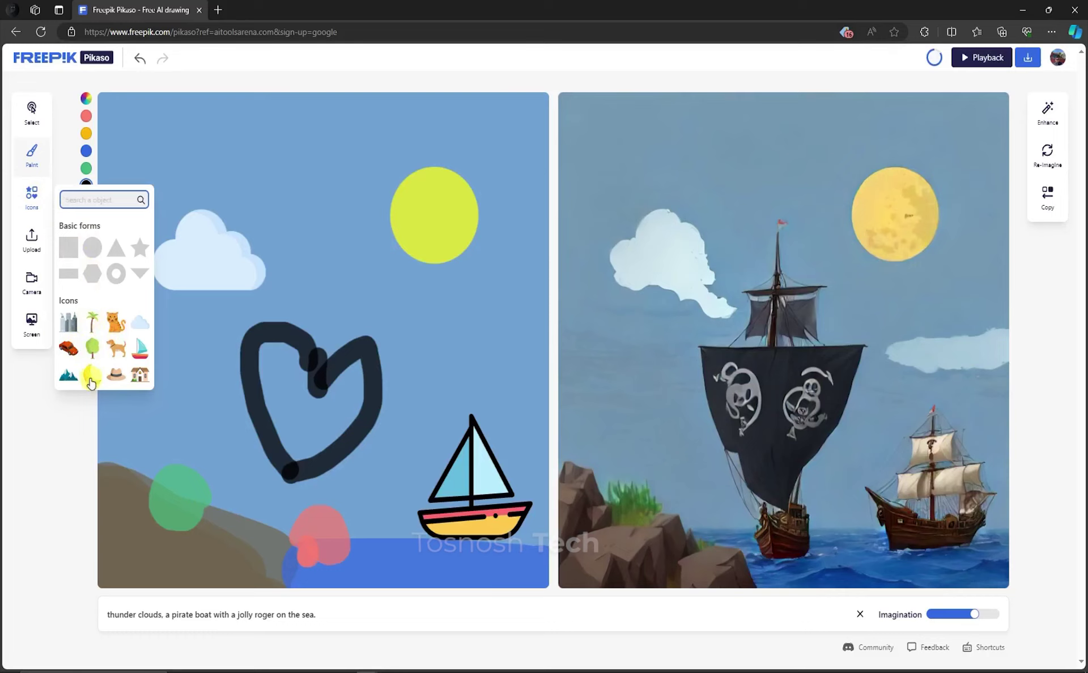
- Add two palm tree icons to the sketch, one over the heart and one on the brown hill
left_click(92, 342)
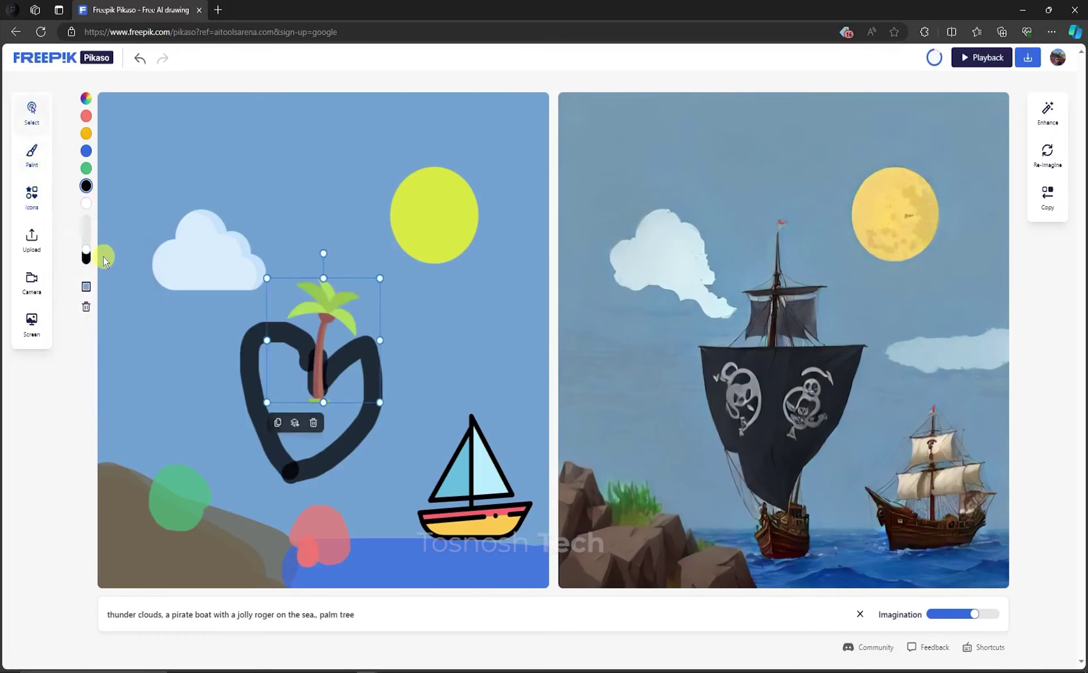
left_click_drag(122, 469, 146, 428)
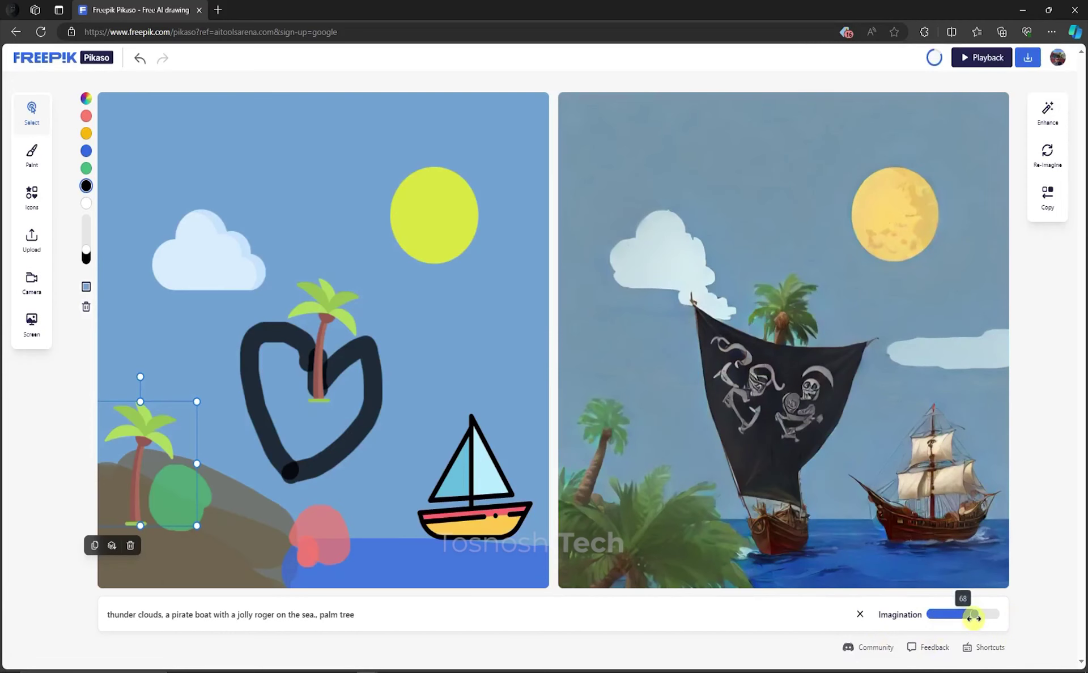
- Try the Imagination level at 16 and at 100, and return it to about 68
left_click(974, 618)
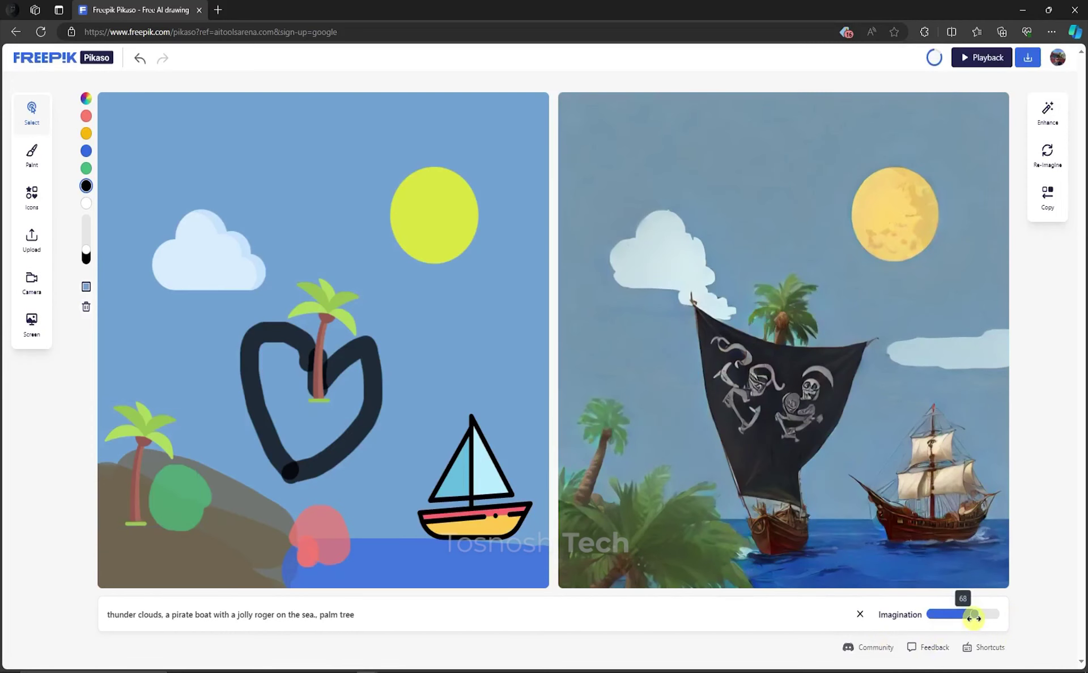
left_click_drag(973, 618, 941, 615)
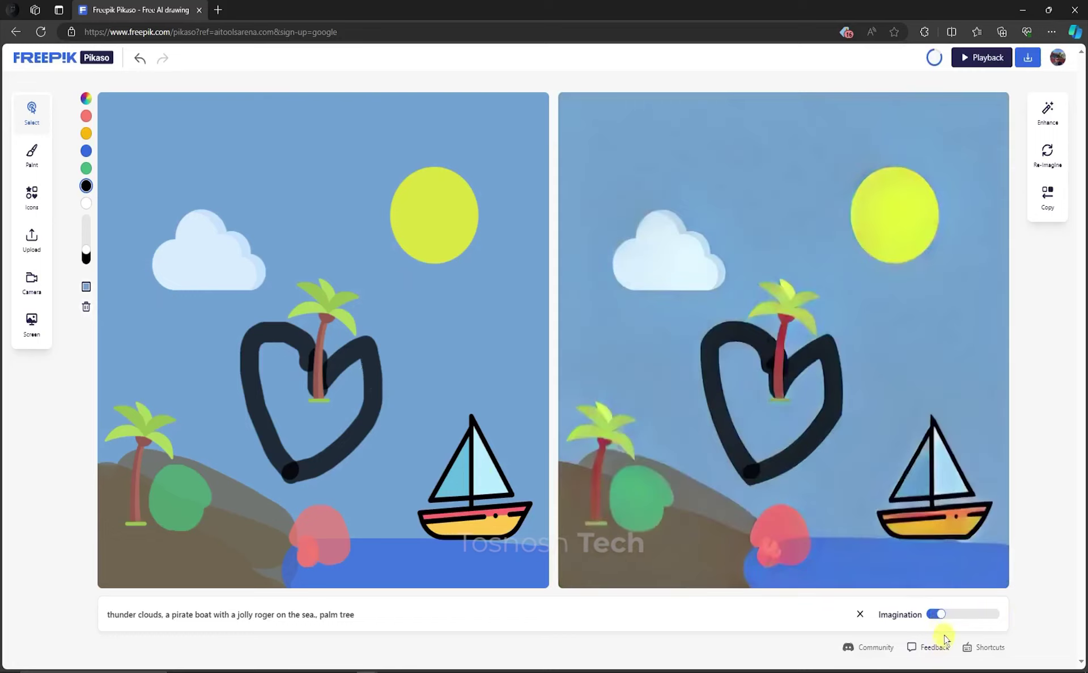
mouse_move(944, 616)
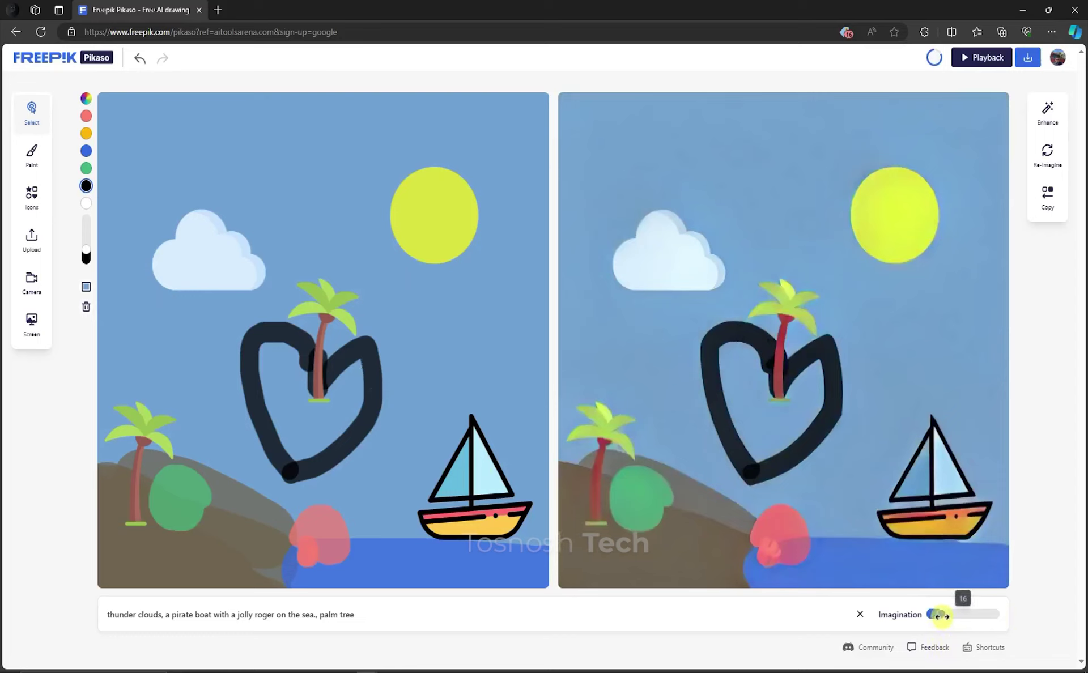
left_click_drag(941, 616, 995, 618)
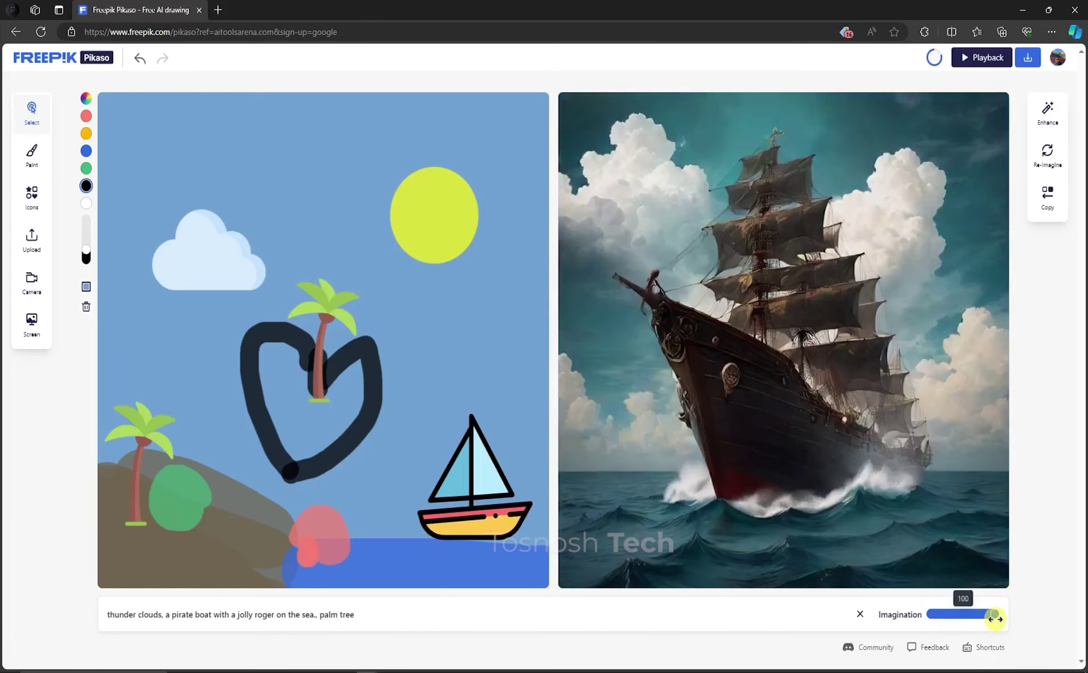
left_click_drag(995, 618, 973, 616)
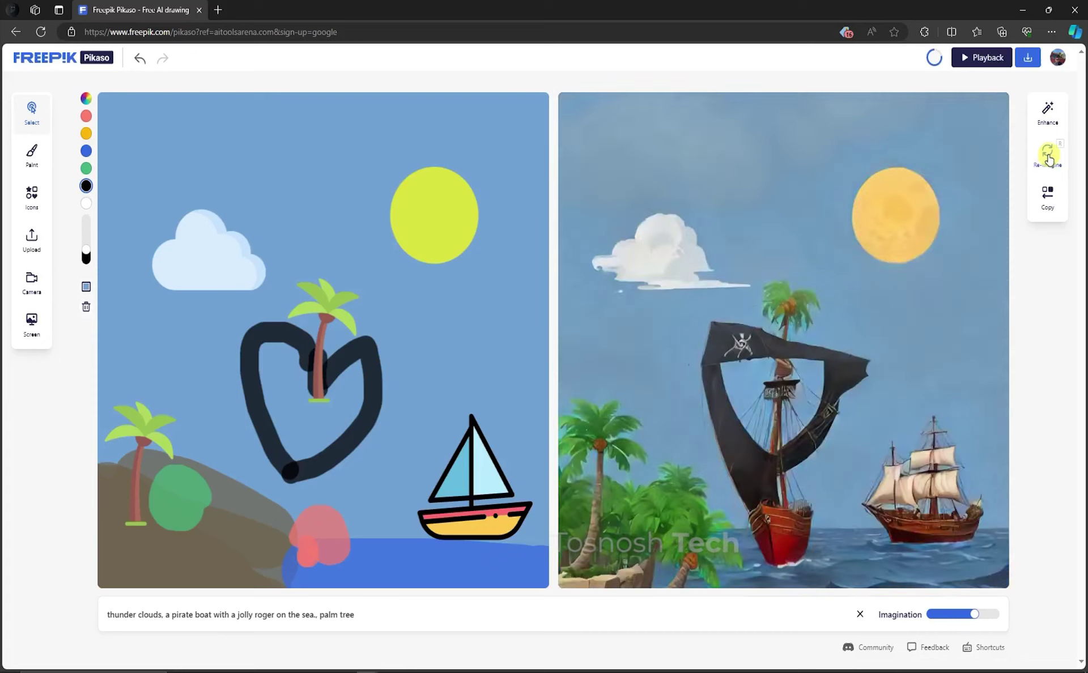
- Enhance the generated pirate scene and preview its download as Composition and as Final
left_click(1048, 110)
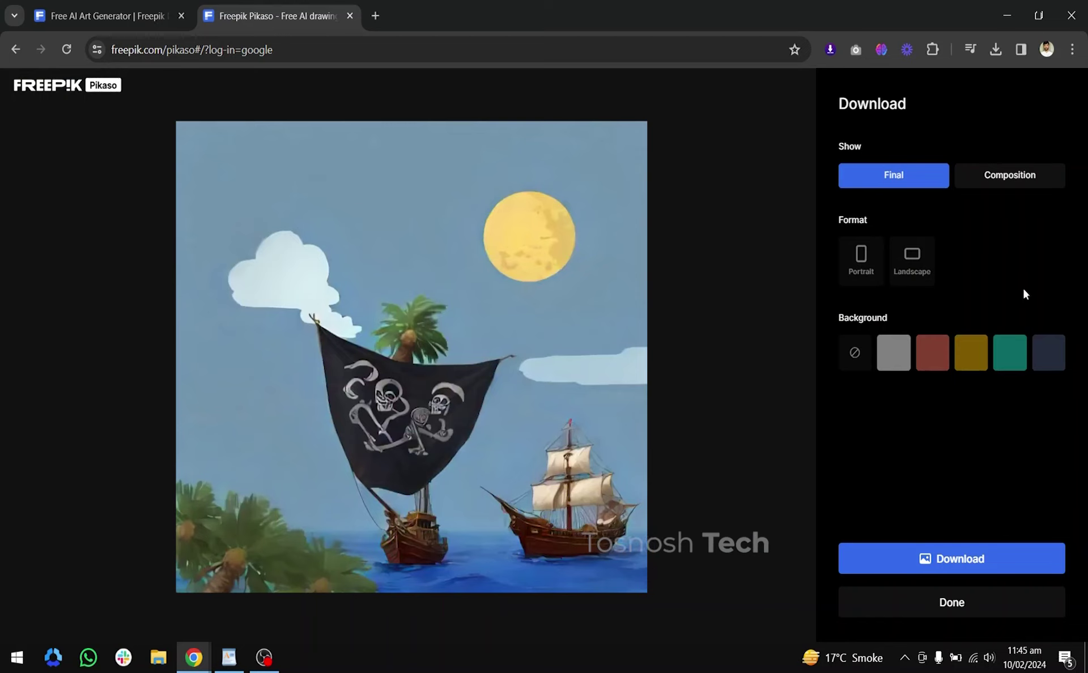
left_click(982, 175)
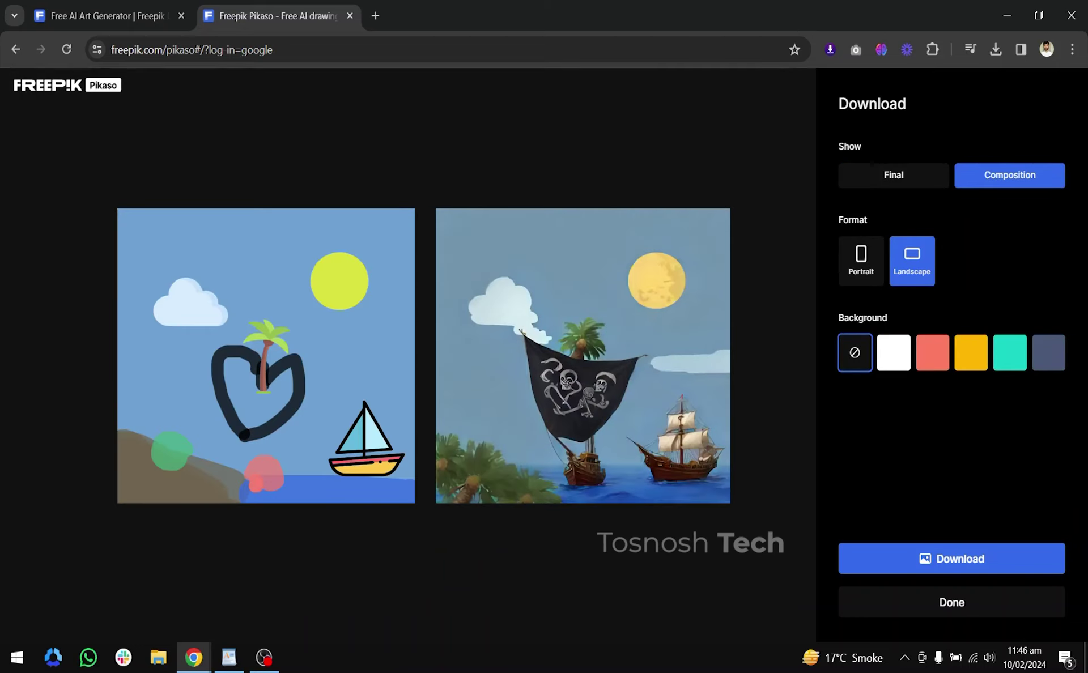
left_click(907, 177)
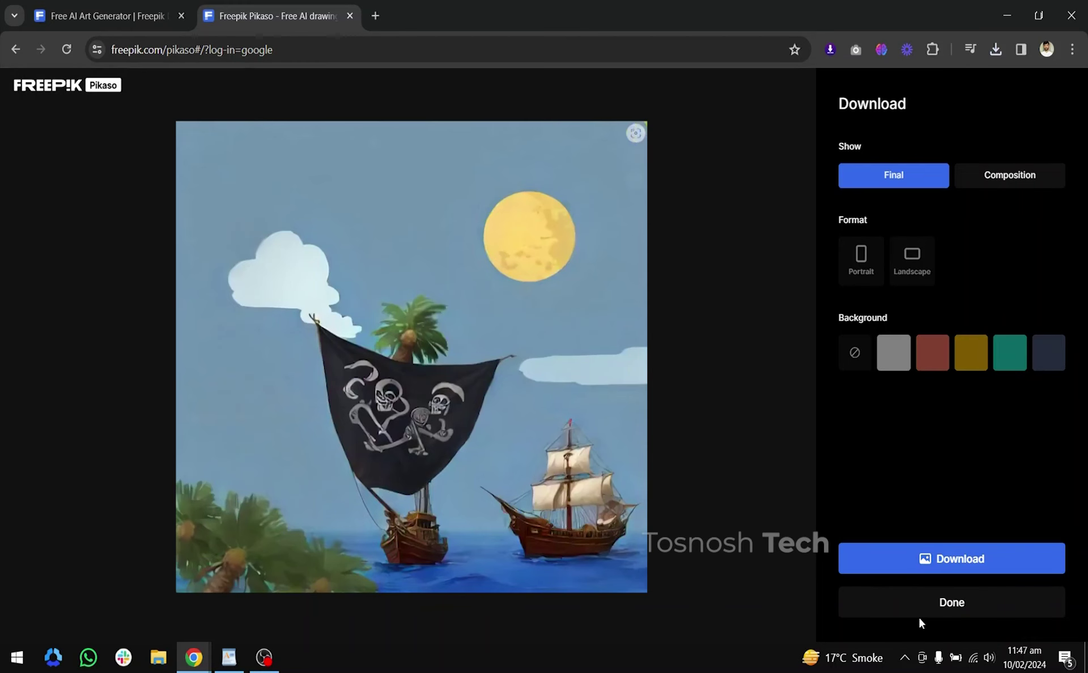
left_click(923, 612)
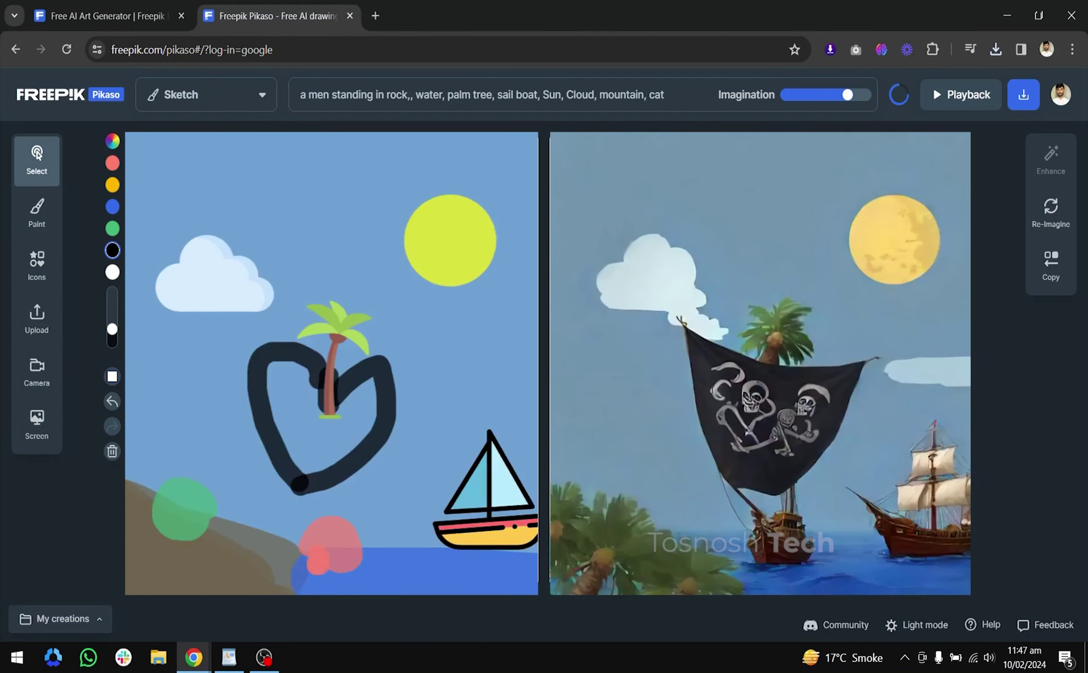
- Clear the whole sketch canvas and set its background color to white (#FFFFFF)
left_click(112, 453)
left_click(175, 502)
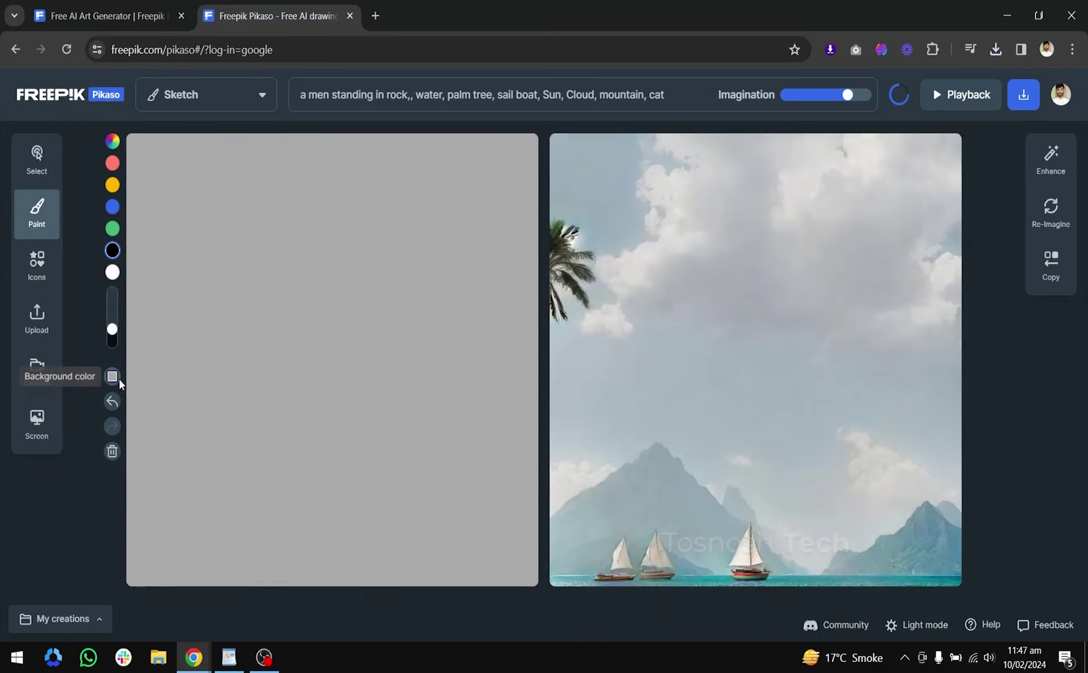
left_click(112, 379)
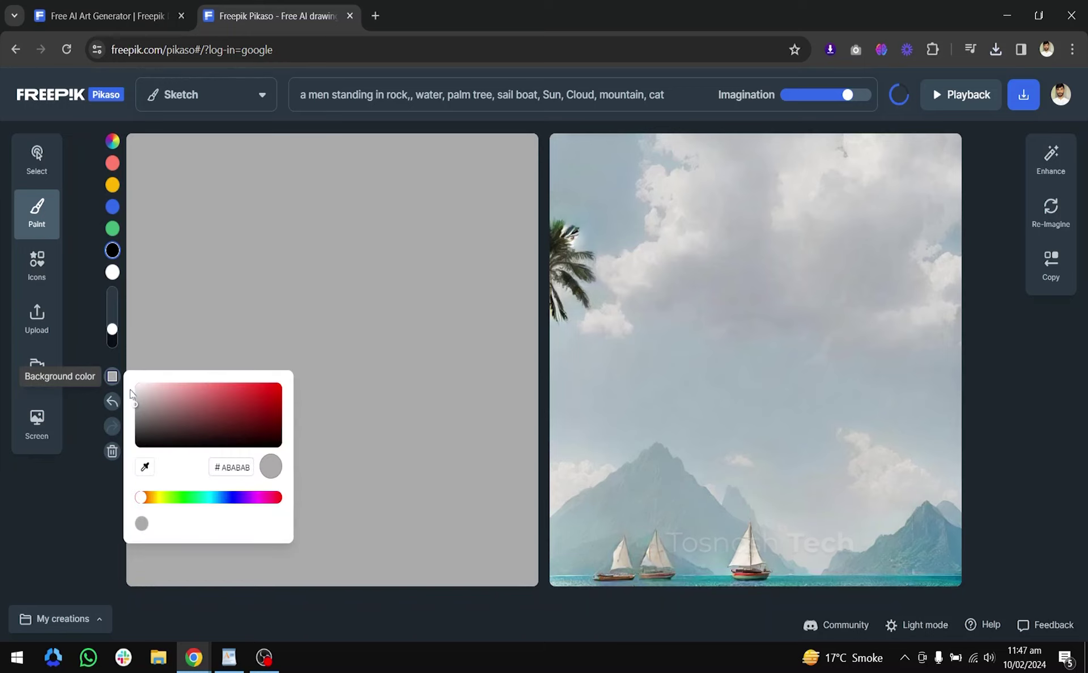
left_click_drag(134, 394, 126, 380)
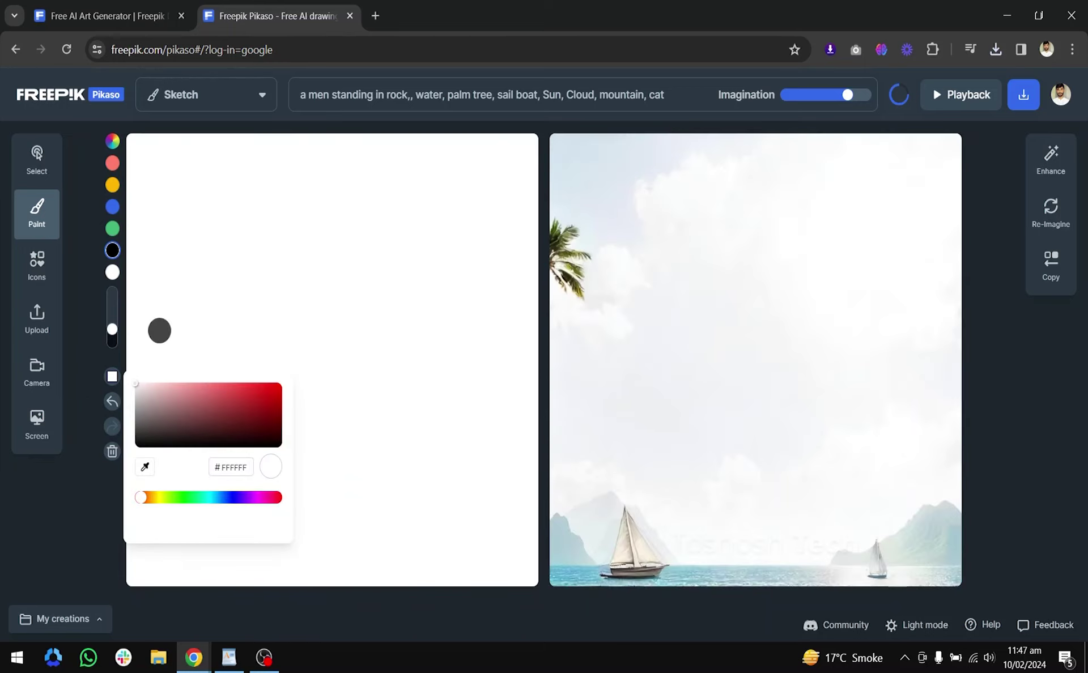
left_click(36, 479)
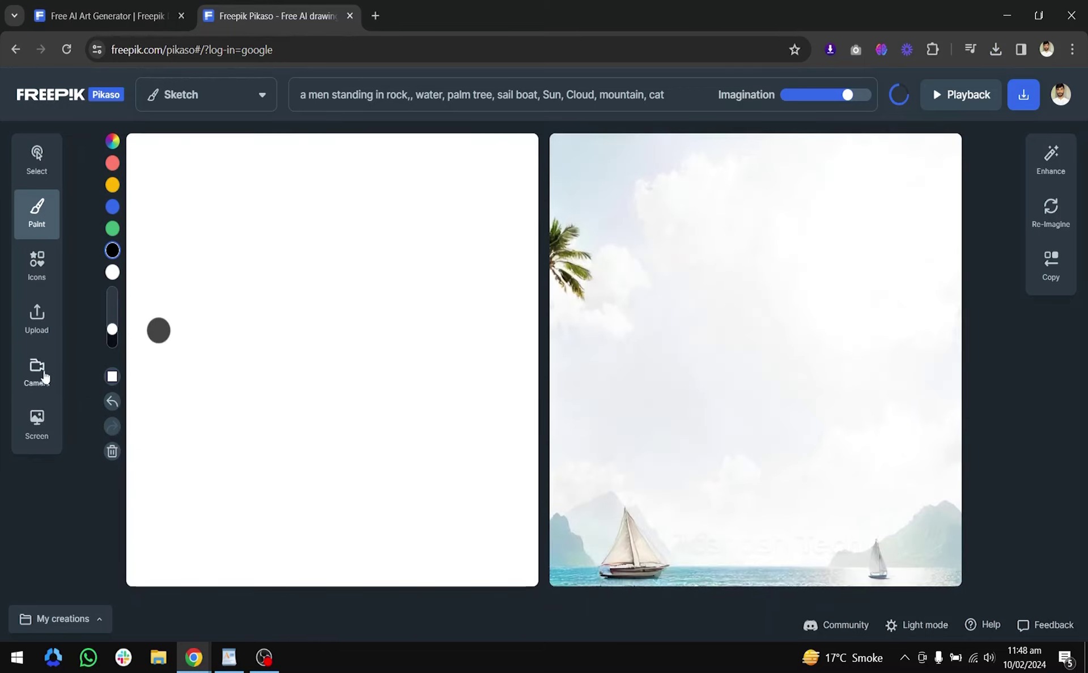
- Upload the man silhouette and set the prompt to "red hair, cloudy background, male character, with white shows standing on the road"
left_click(37, 318)
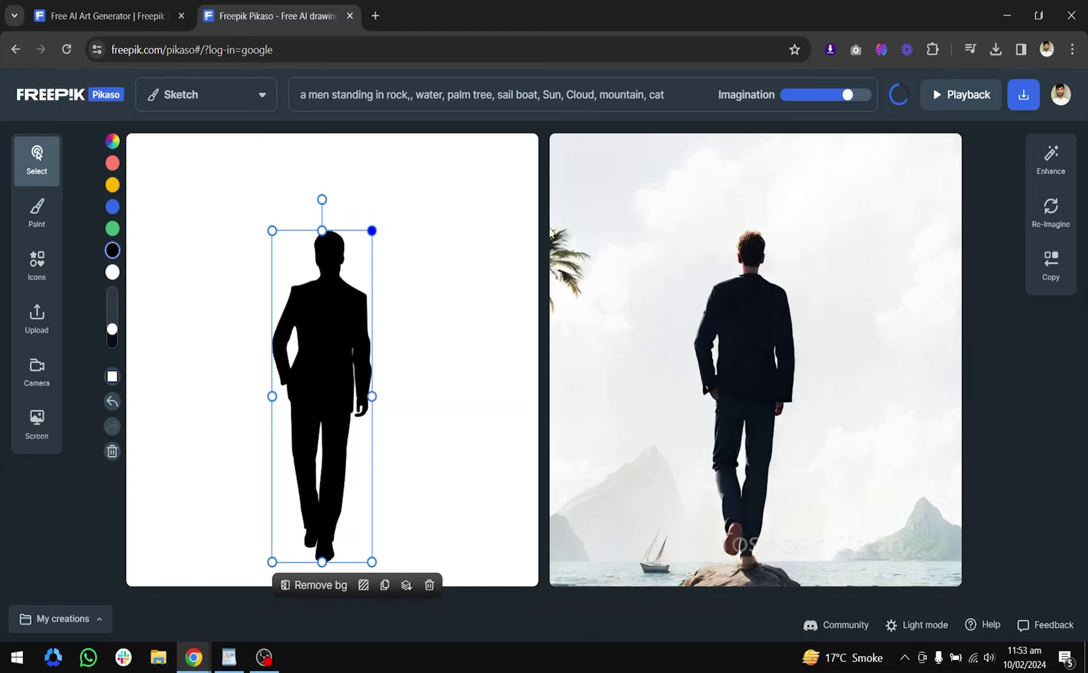
left_click(584, 100)
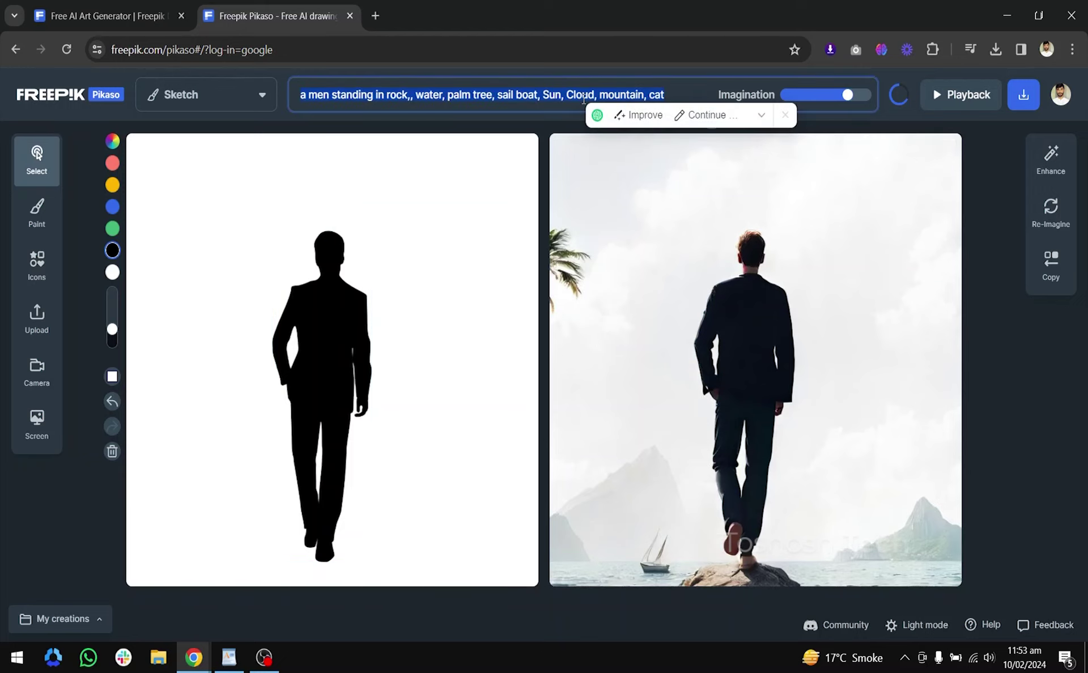
key("ctrl+a")
type("red hair, cl")
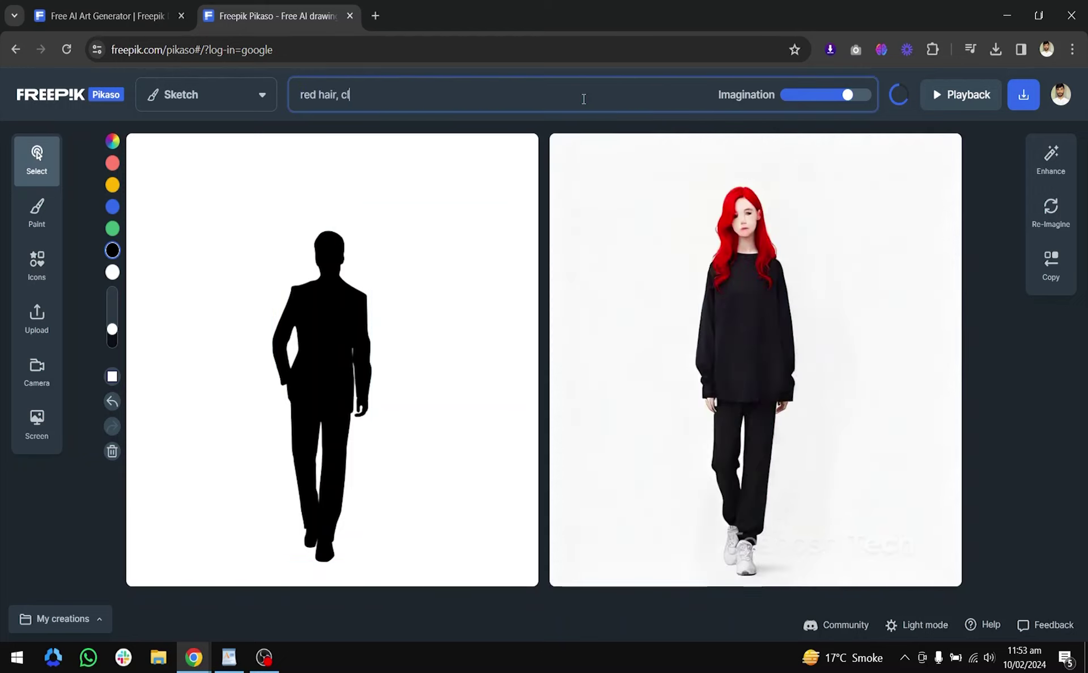
type("oudy background")
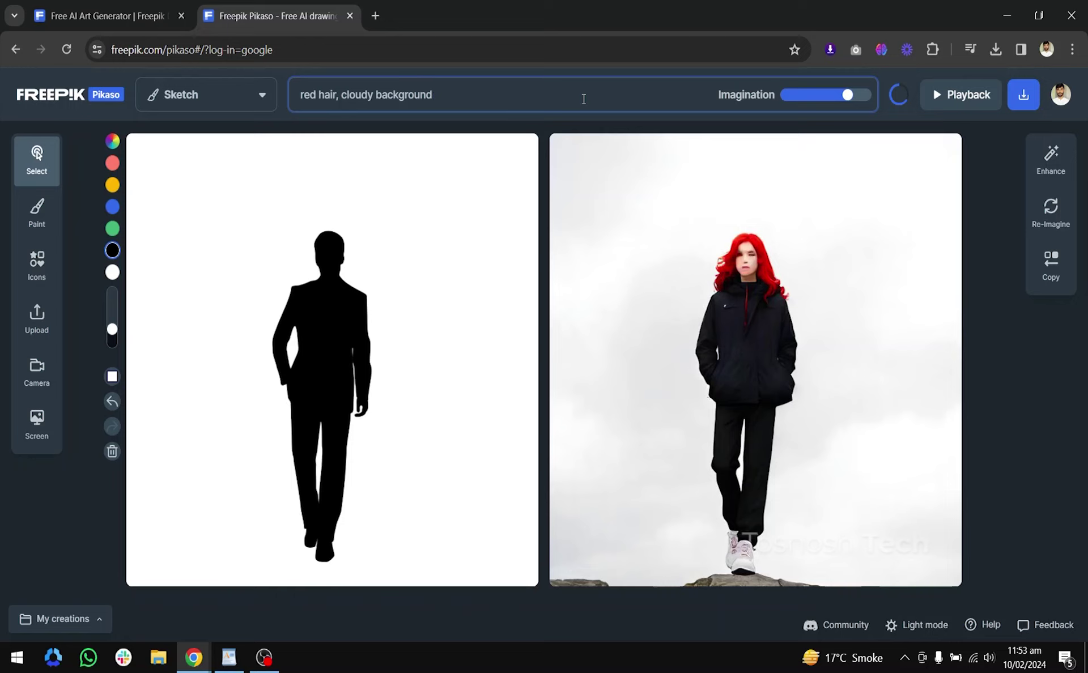
type(", male character, with w")
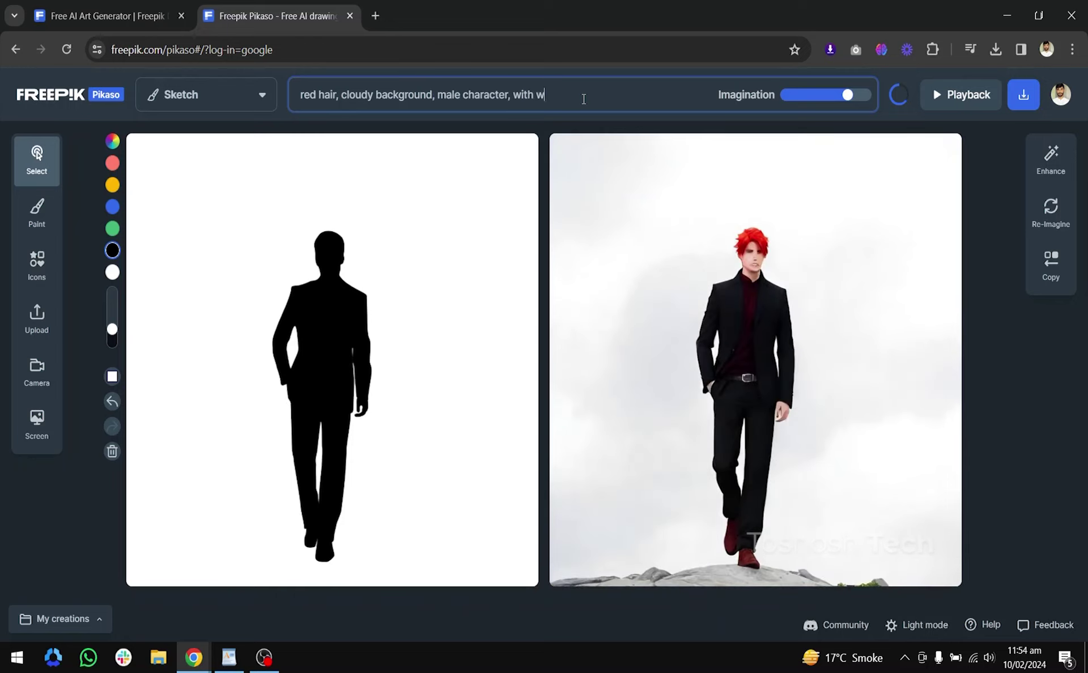
type("hite shows standing on the road")
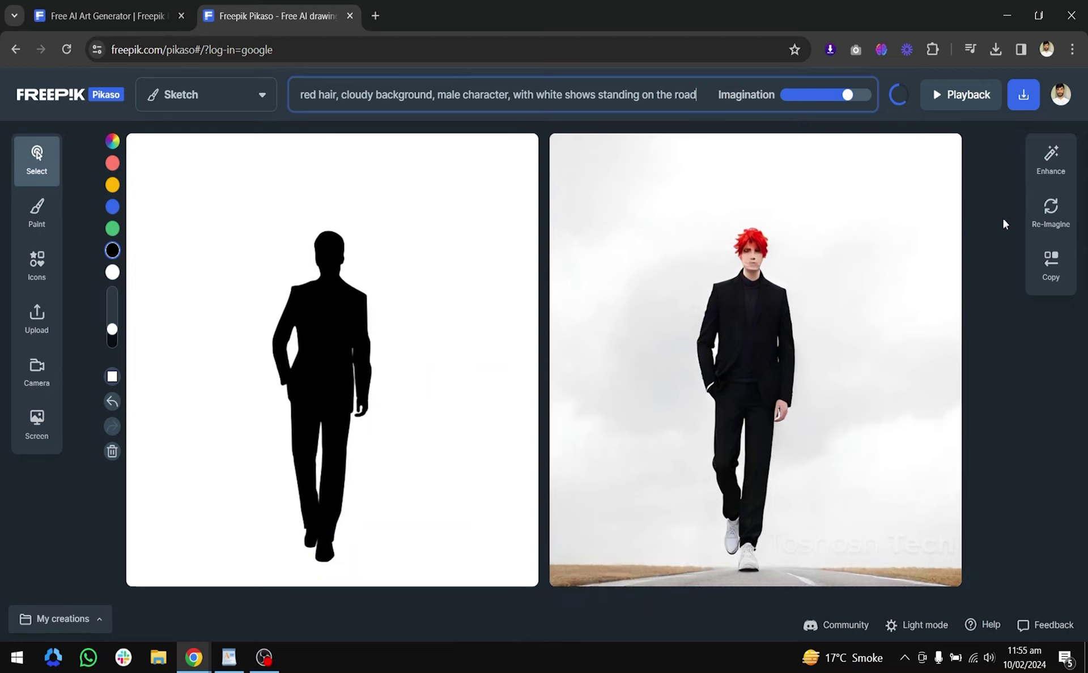
- Enhance the generated red-haired man image and generate alternative versions of it with Re-Imagine
left_click(1047, 161)
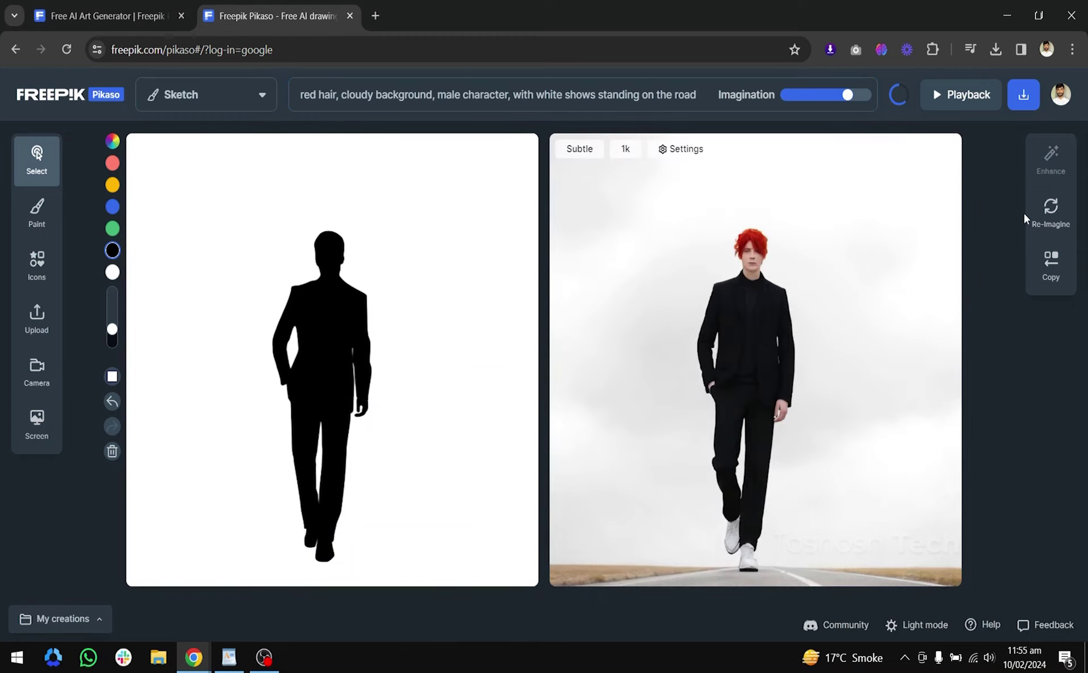
left_click(1049, 215)
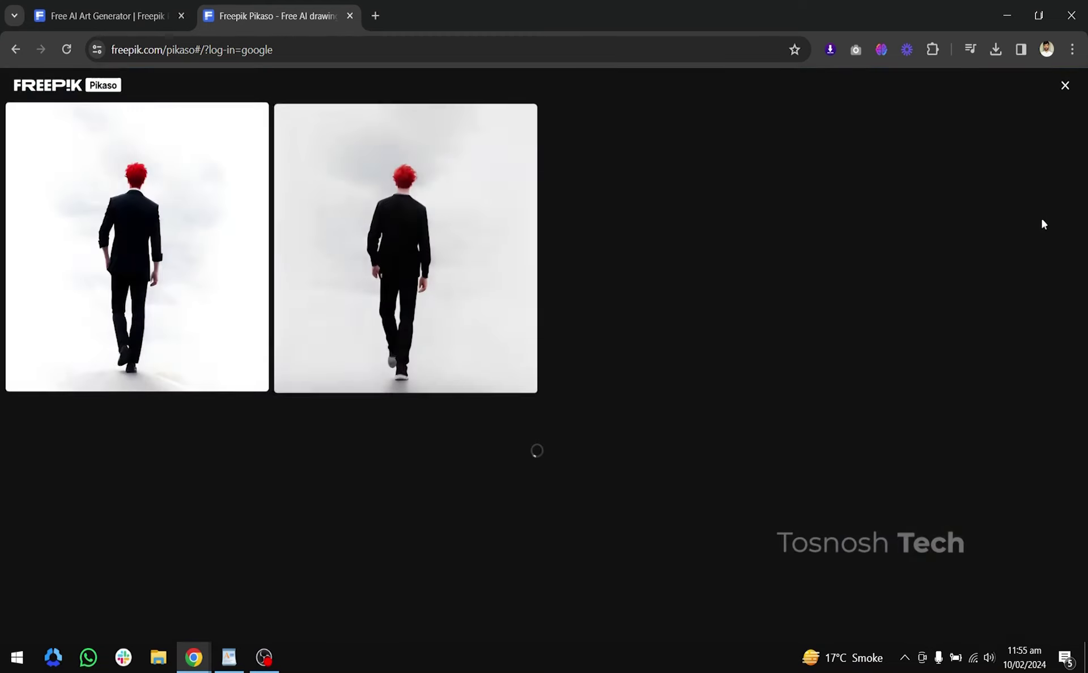